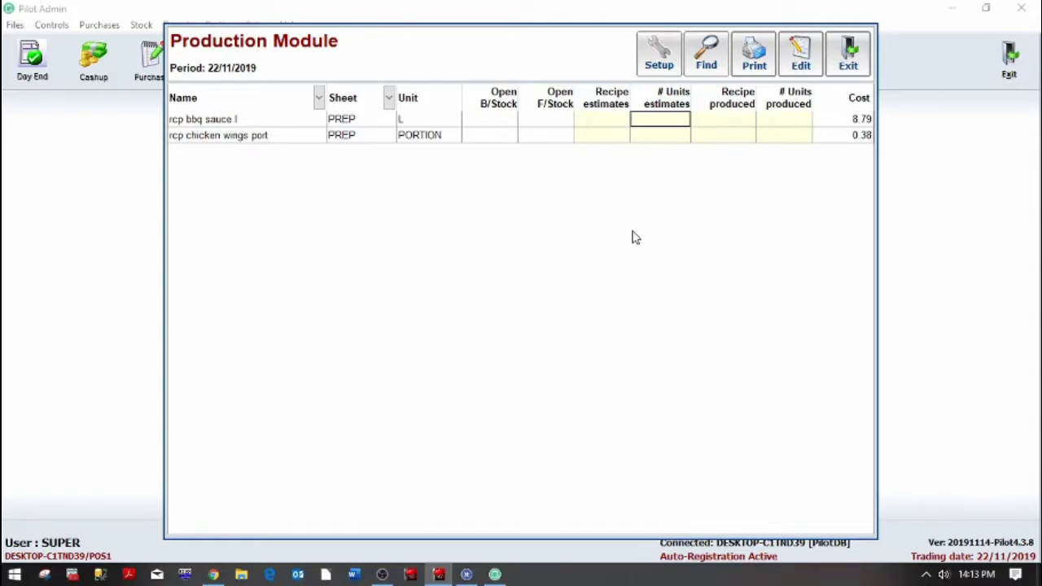
# Enter production estimates of 24 units for rcp chicken wings port and 2 recipes for rcp bbq sauce l.
pyautogui.click(639, 136)
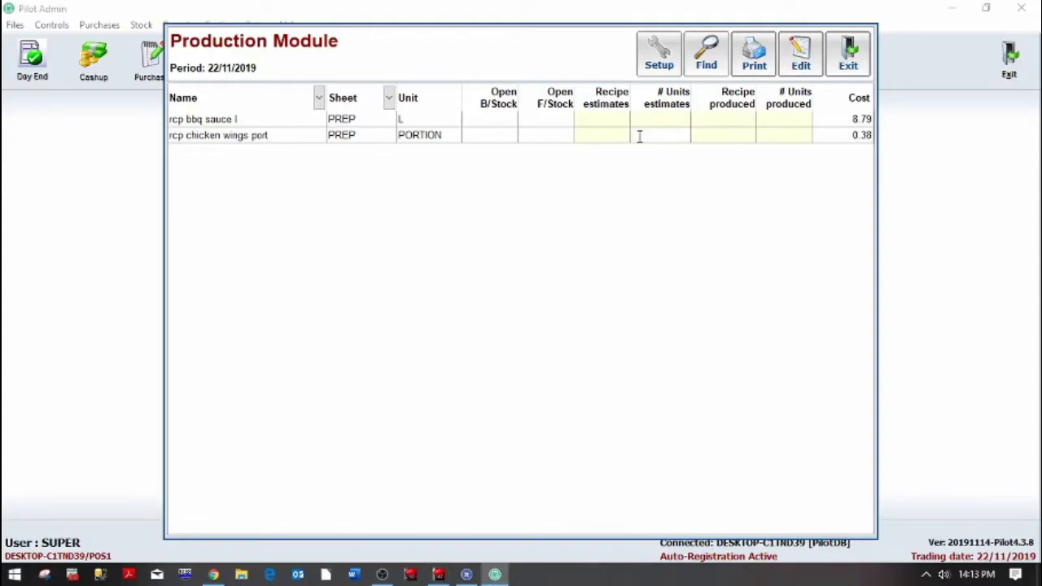
pyautogui.write('24')
pyautogui.press('Return')
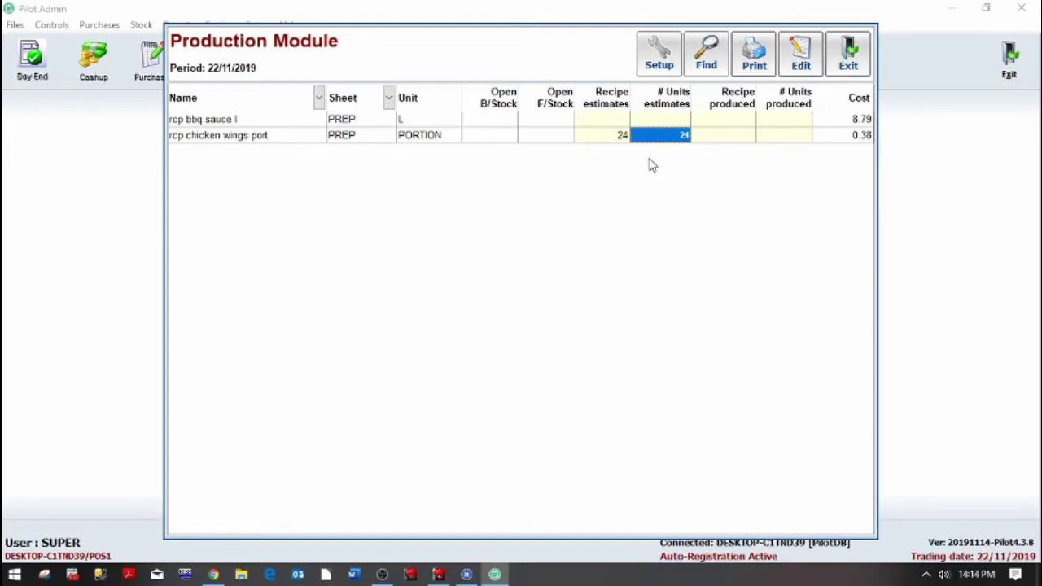
pyautogui.click(593, 119)
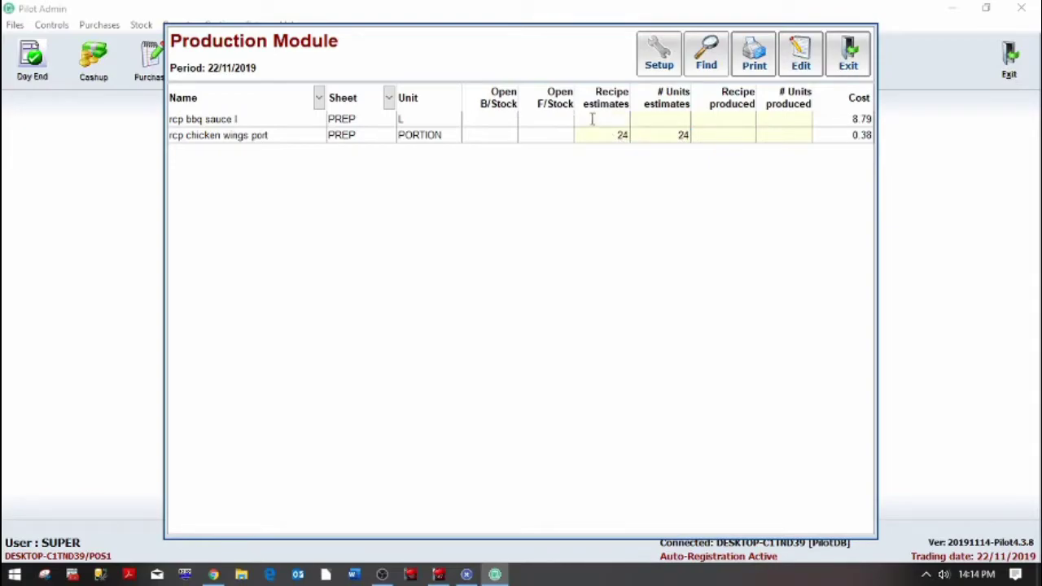
pyautogui.write('2')
pyautogui.click(593, 122)
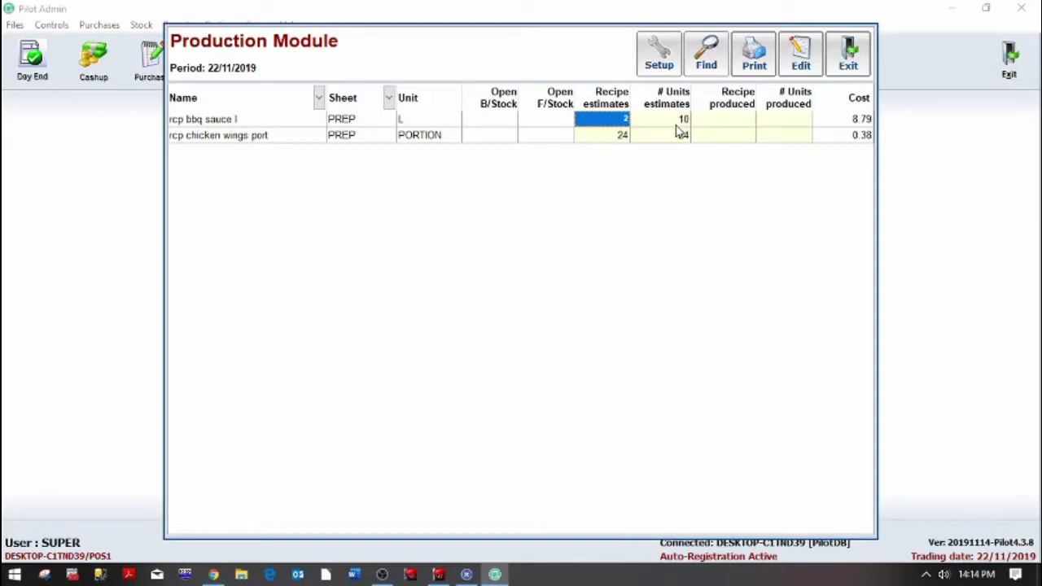
# Preview the continuous production report for all items and the ingredients summary report, closing each preview.
pyautogui.click(748, 61)
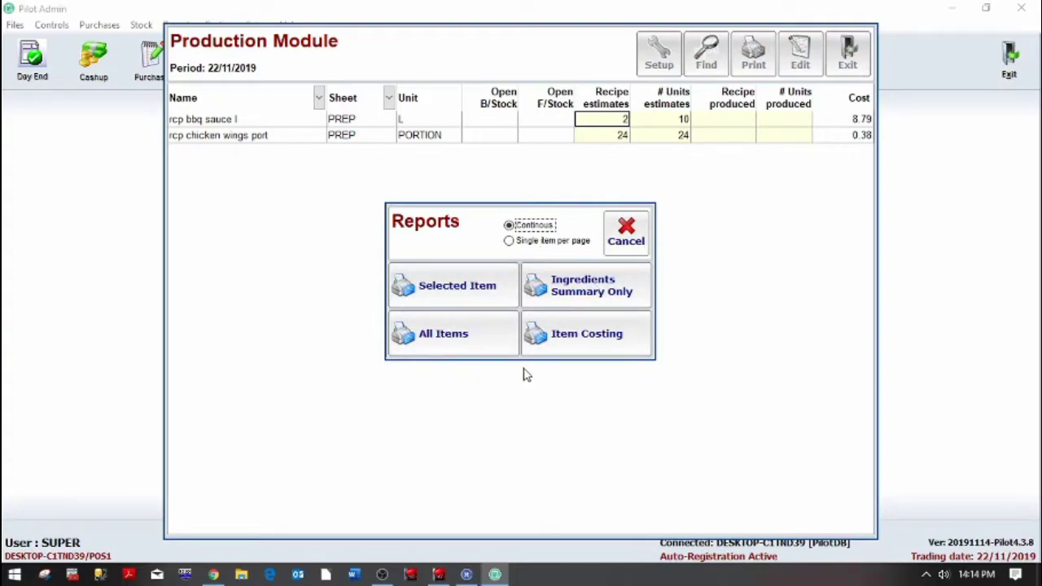
pyautogui.click(424, 339)
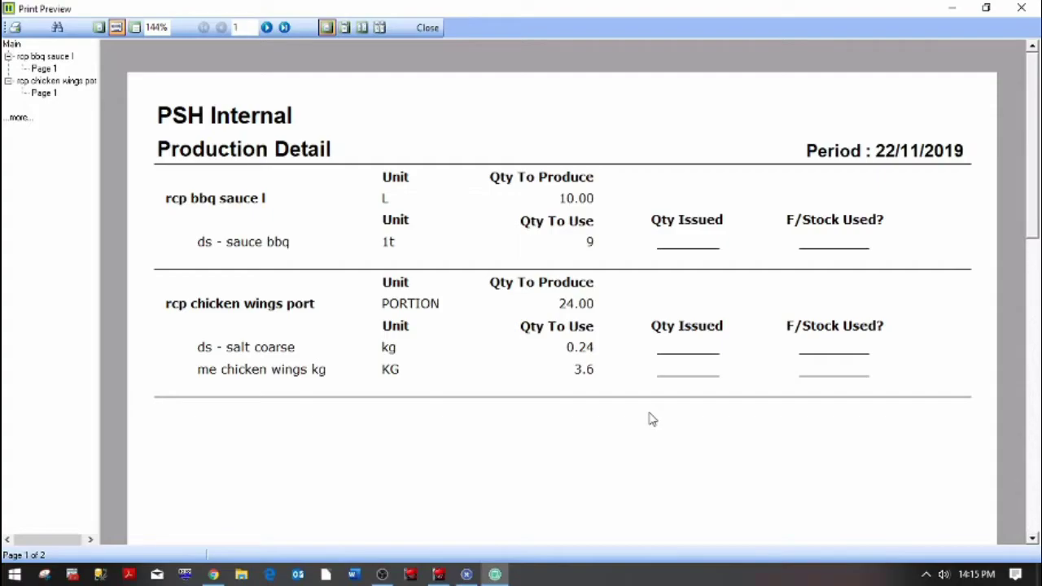
pyautogui.click(427, 27)
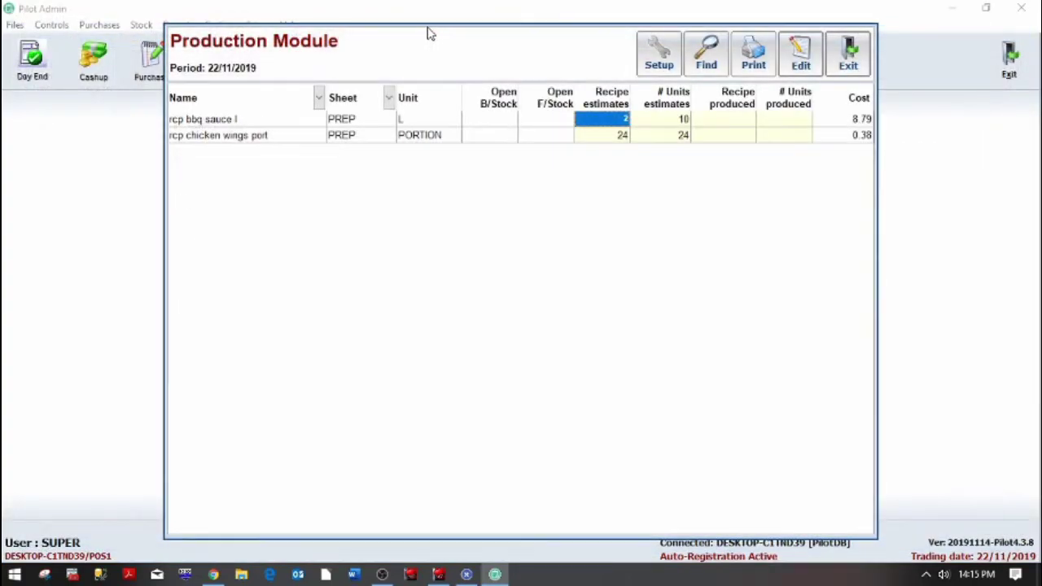
pyautogui.click(748, 64)
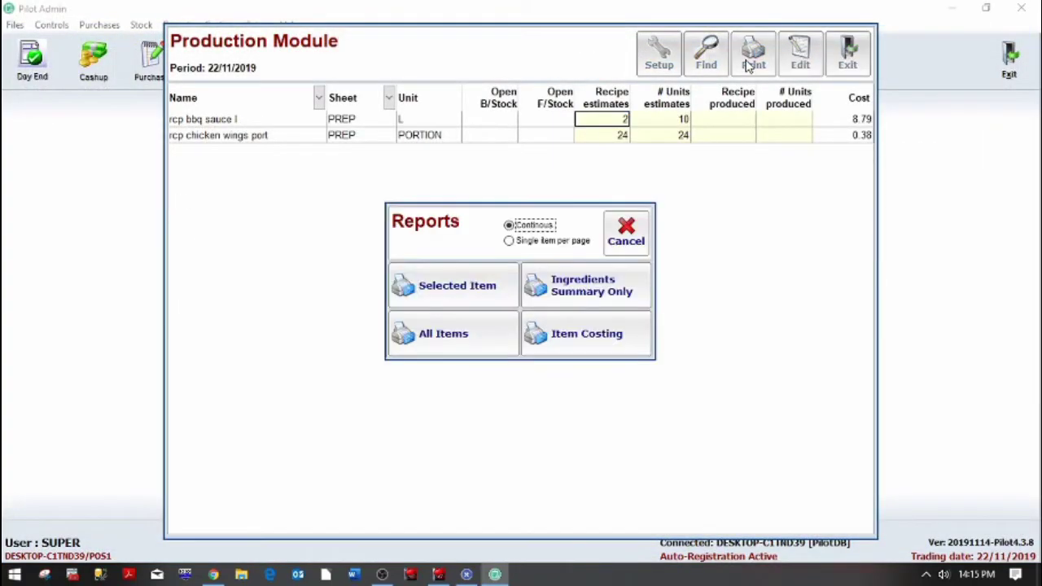
pyautogui.click(591, 303)
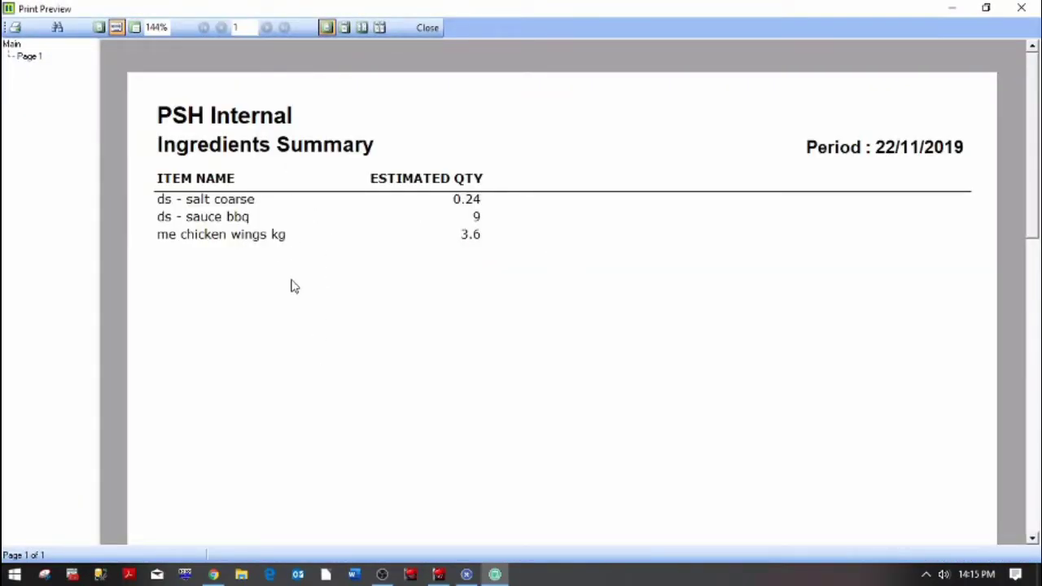
pyautogui.click(432, 31)
# Preview the production detail report for only the selected item, rcp bbq sauce l, and return to the production list.
pyautogui.click(753, 64)
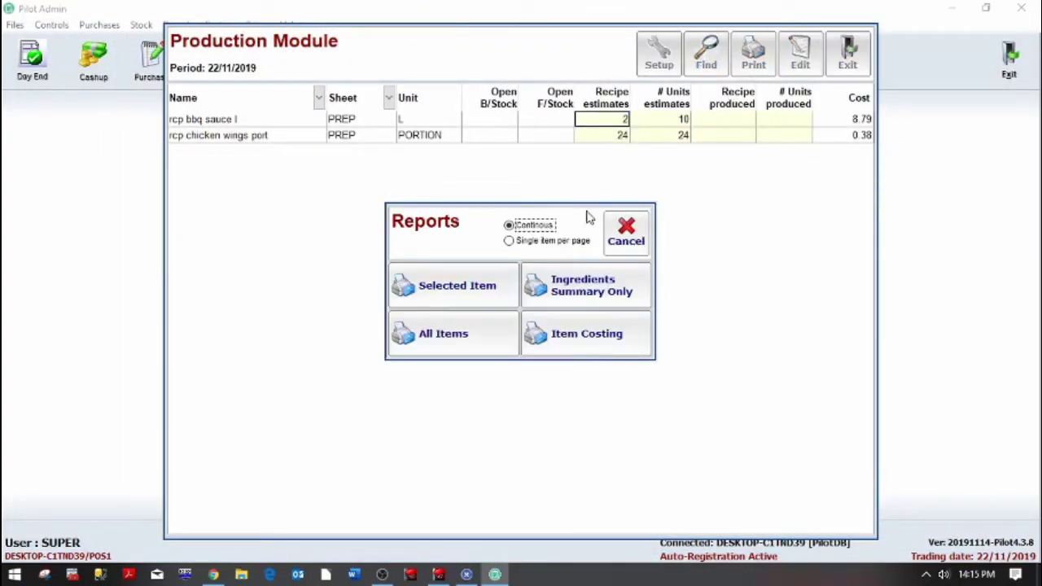
pyautogui.click(402, 294)
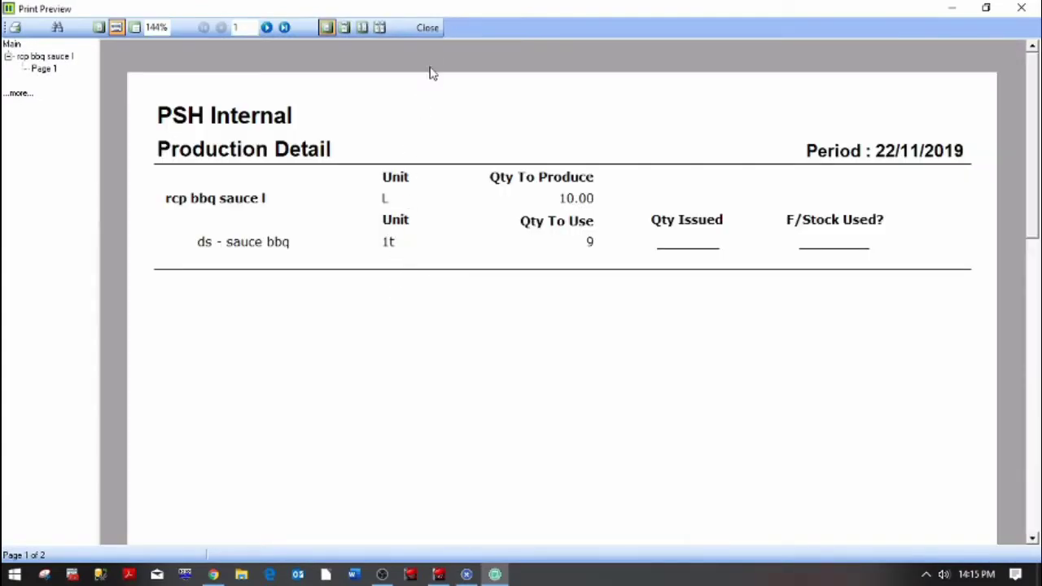
pyautogui.click(427, 28)
pyautogui.click(753, 64)
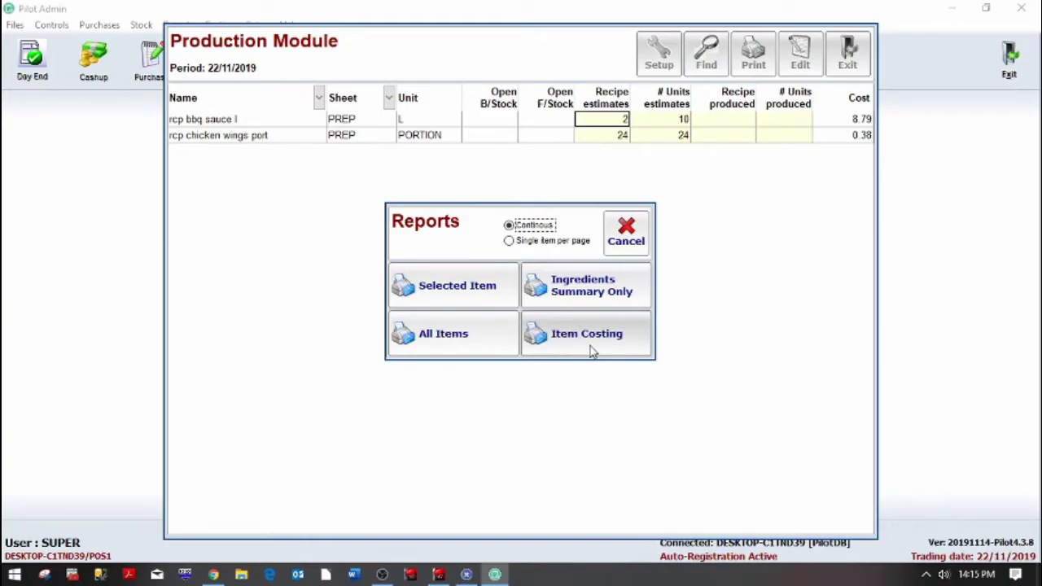
pyautogui.click(618, 227)
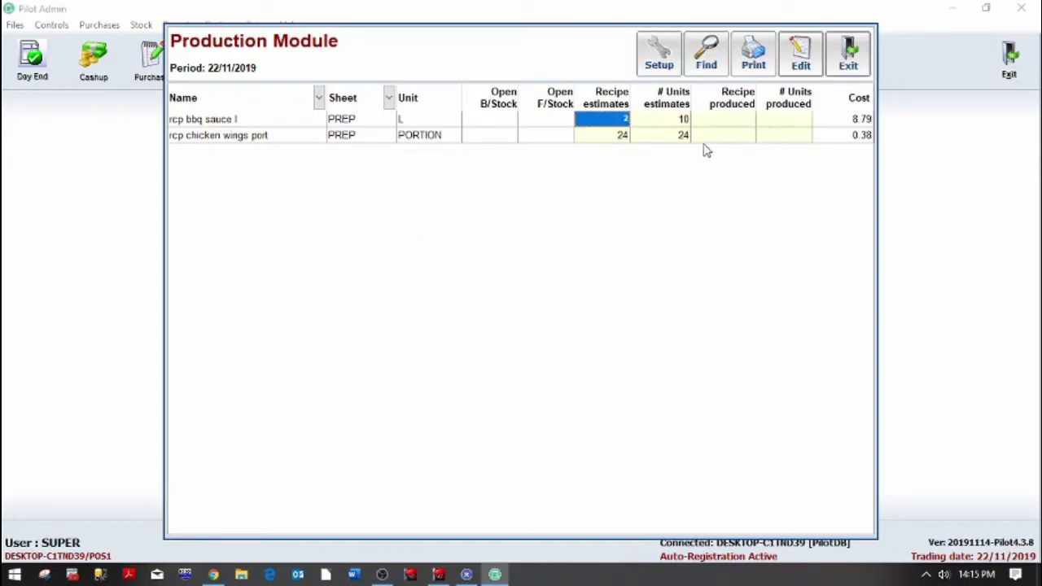
# Record 2 recipes of rcp bbq sauce l as produced, confirm the production details and accept the item's cost update.
pyautogui.click(726, 121)
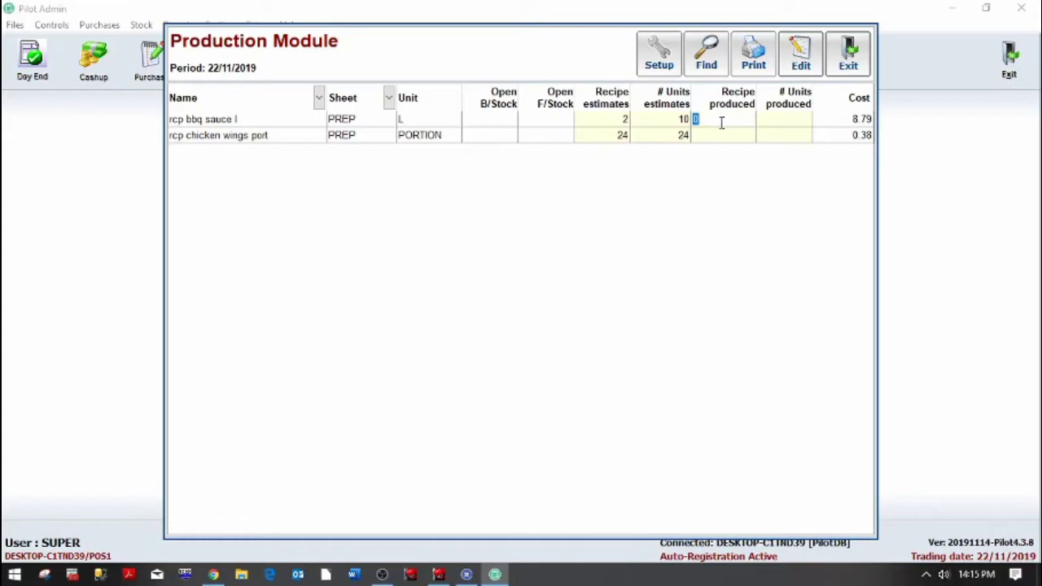
pyautogui.write('2')
pyautogui.press('Return')
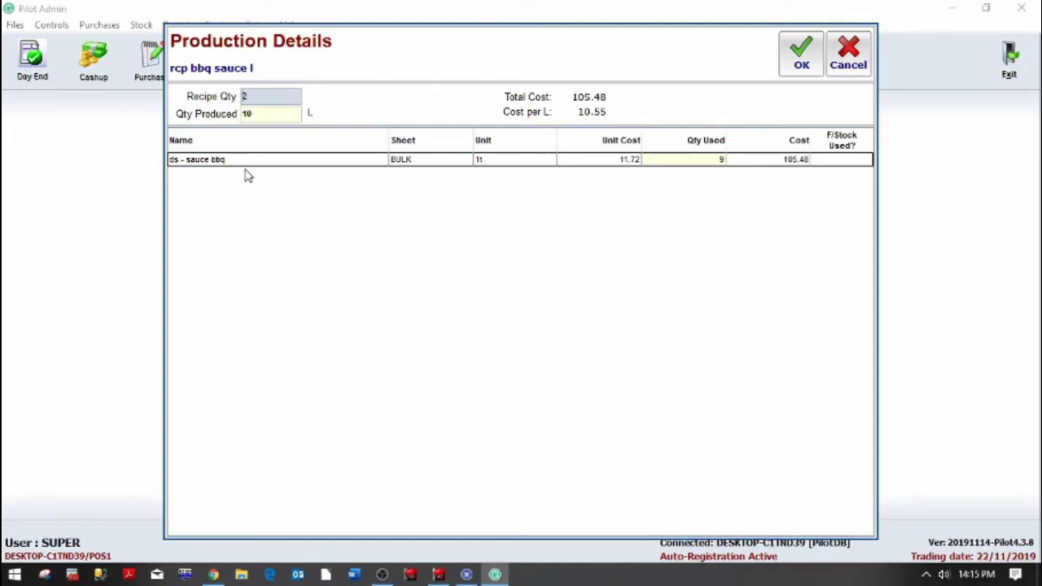
pyautogui.click(708, 160)
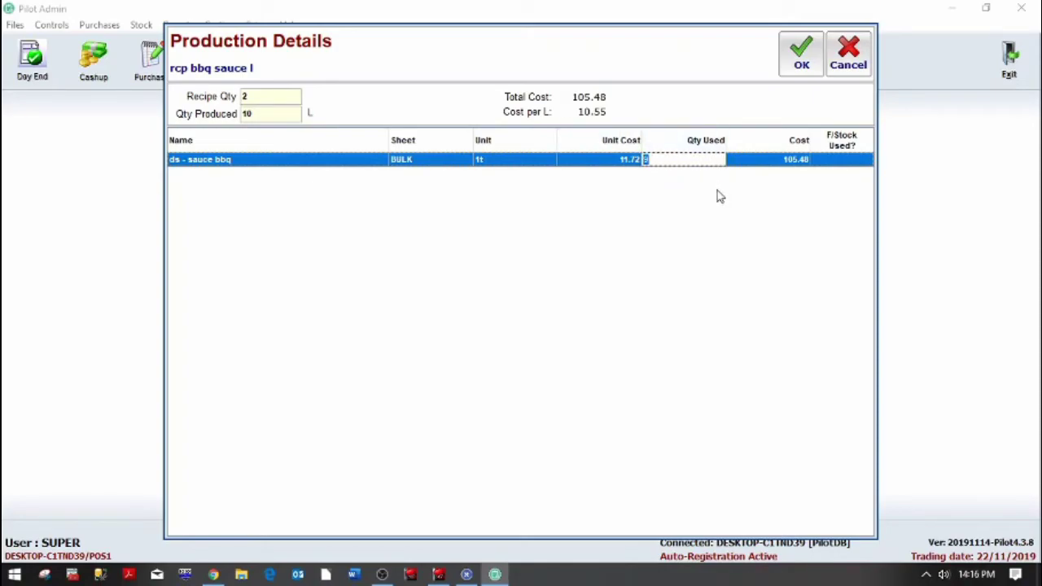
pyautogui.press('Return')
pyautogui.click(812, 59)
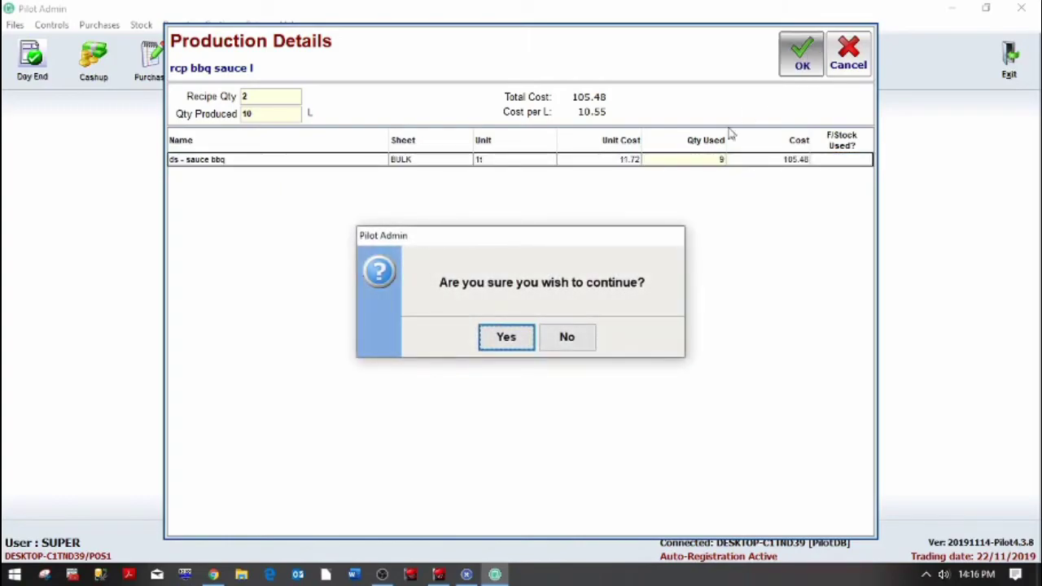
pyautogui.click(495, 343)
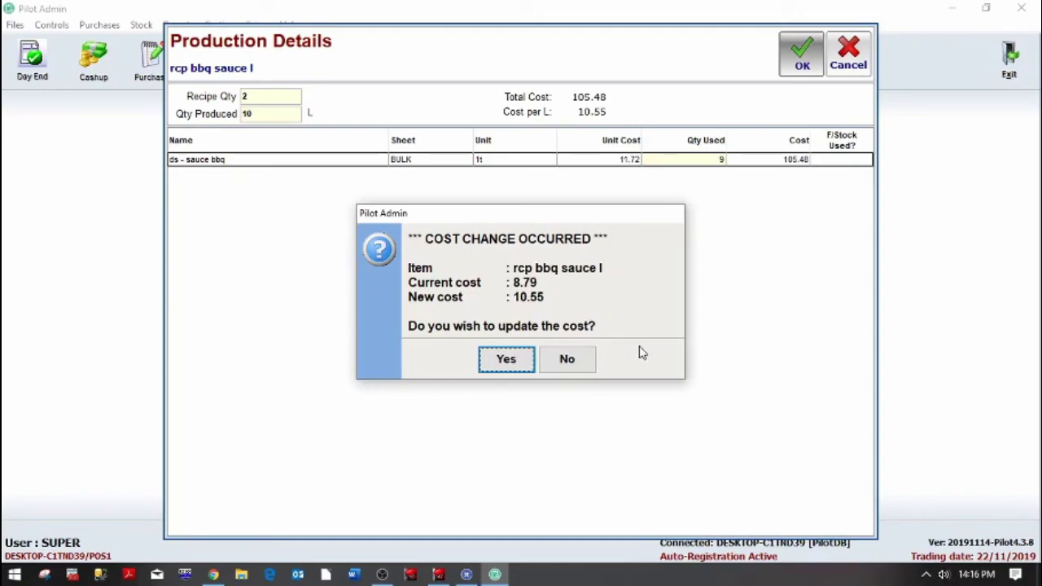
pyautogui.click(494, 370)
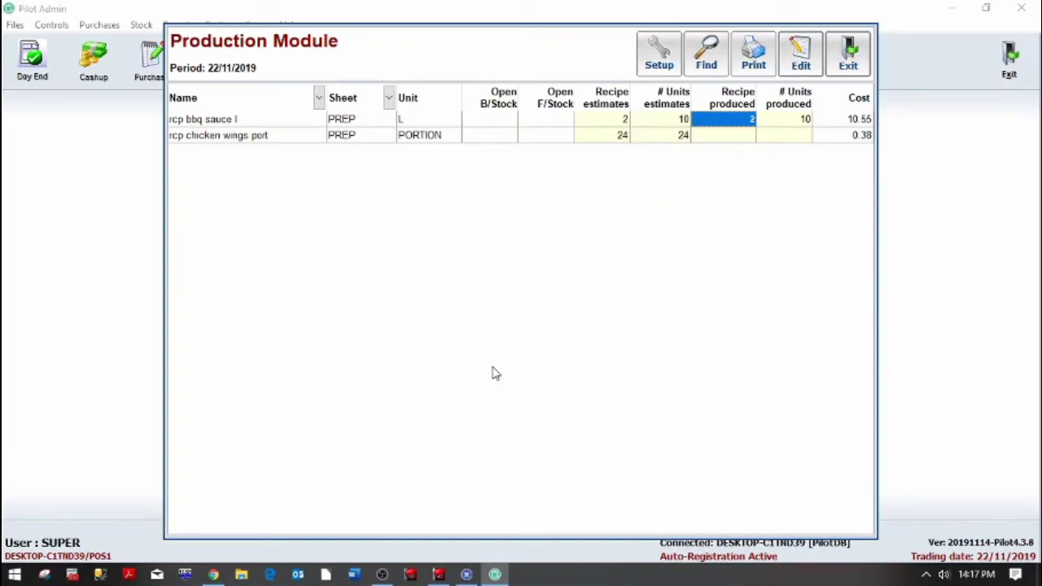
# Preview the item costing report for the recorded rcp bbq sauce l production and close it.
pyautogui.click(748, 45)
pyautogui.click(588, 334)
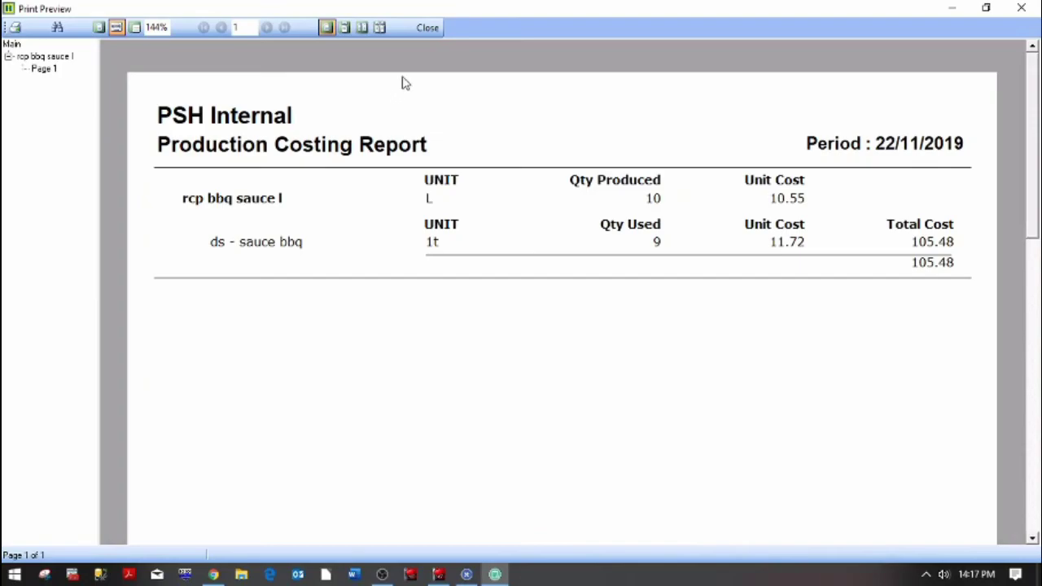
pyautogui.click(428, 27)
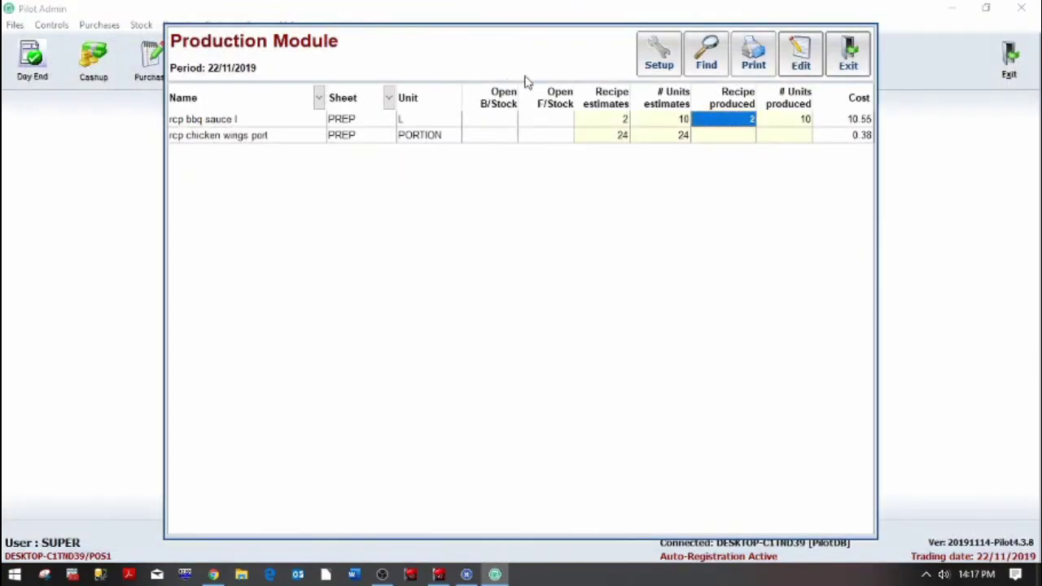
# Record 24 recipes of rcp chicken wings port as produced, confirm the production details and accept the item's cost update.
pyautogui.click(731, 136)
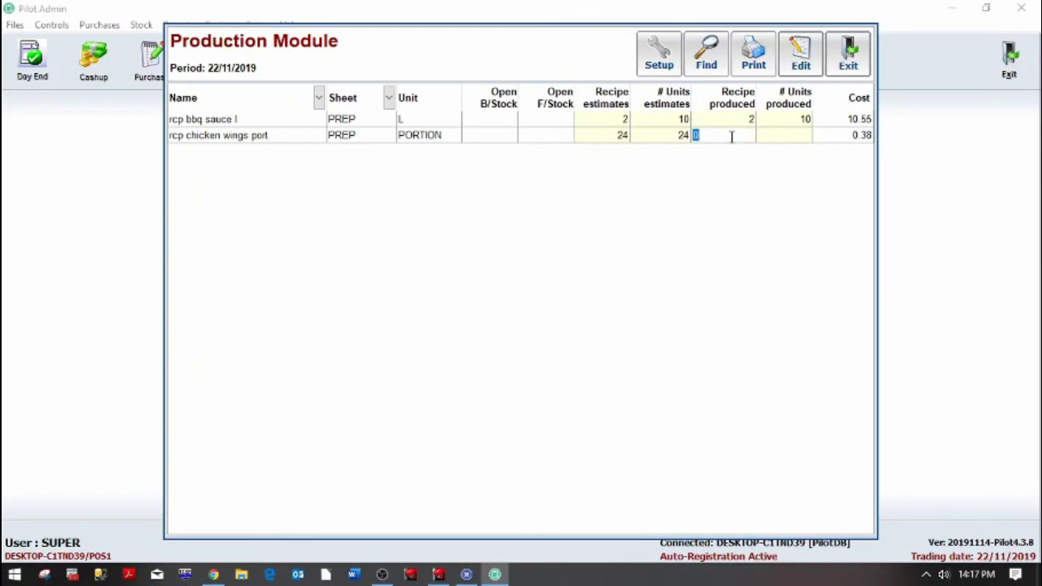
pyautogui.write('24')
pyautogui.press('Return')
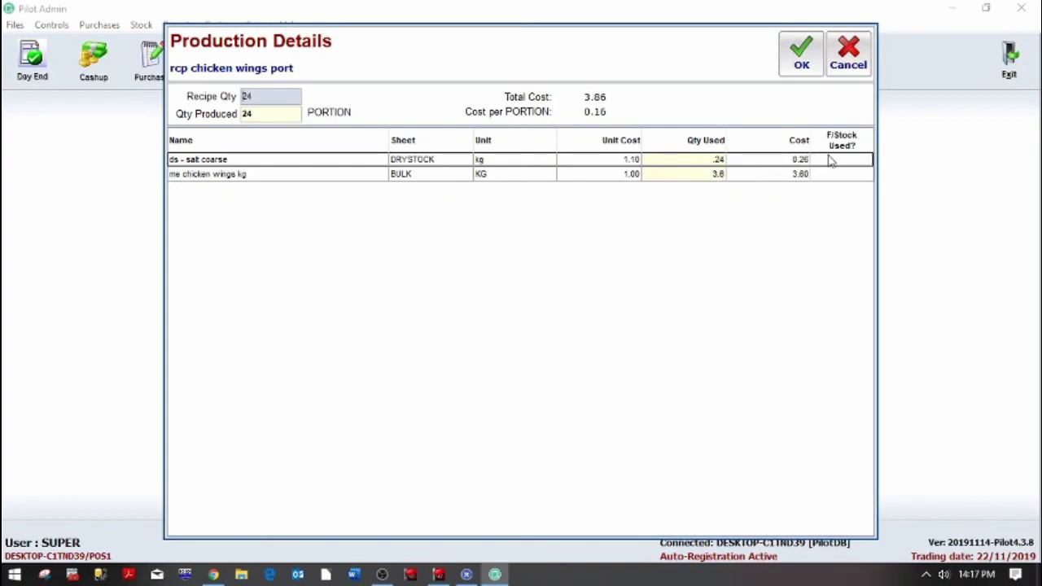
pyautogui.click(799, 70)
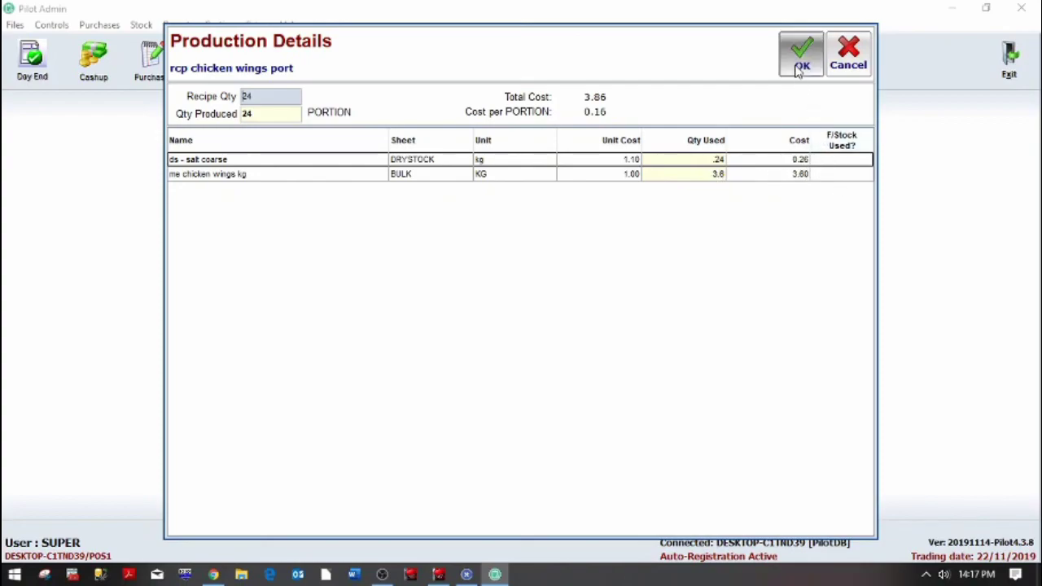
pyautogui.click(527, 342)
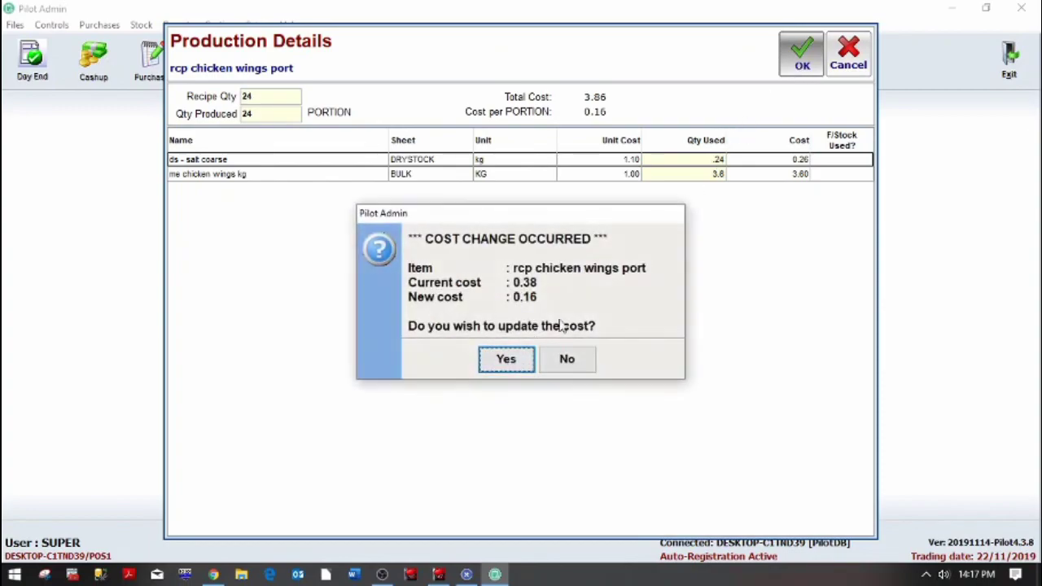
pyautogui.click(525, 372)
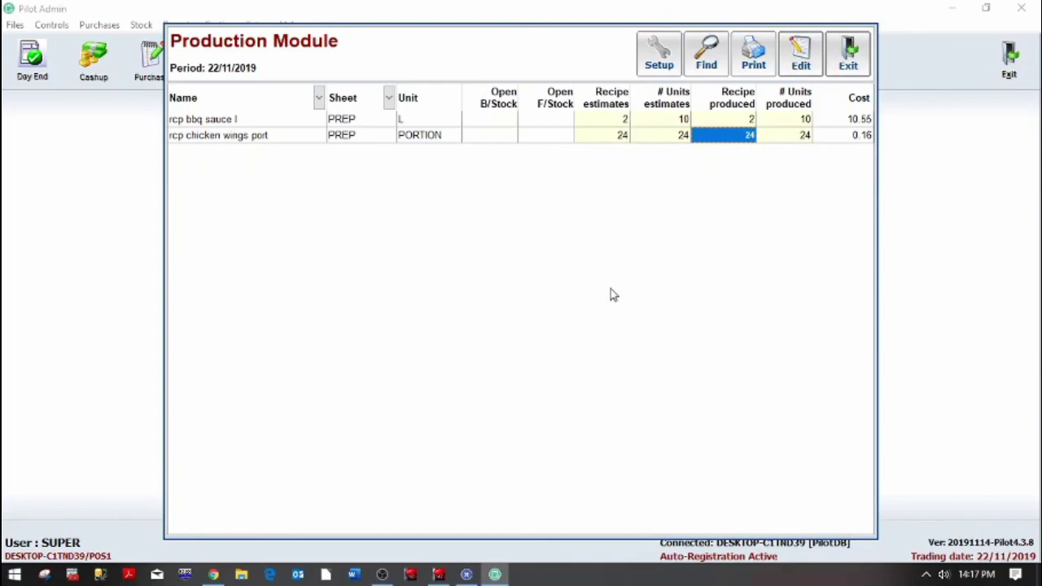